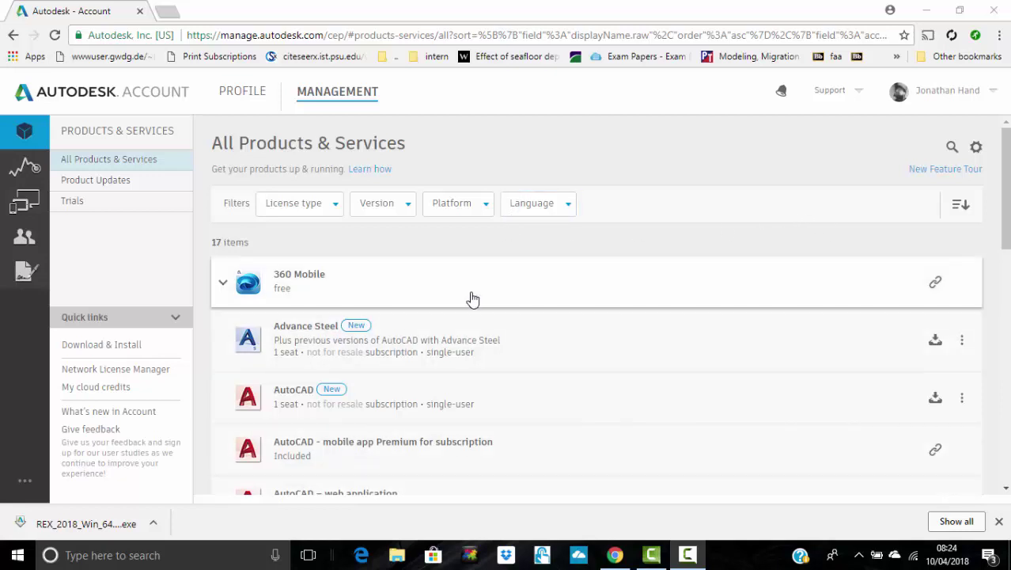
Show Revit's Updates & Add-Ons list filtered to version 2018
scroll(471, 298, "down", 1)
scroll(473, 302, "down", 2)
scroll(477, 302, "down", 2)
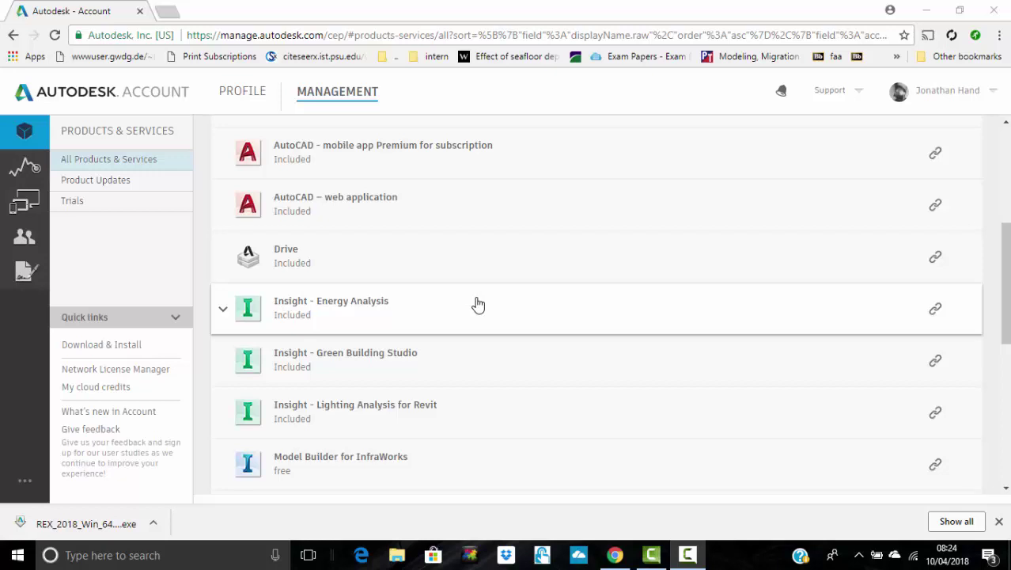
scroll(477, 304, "down", 3)
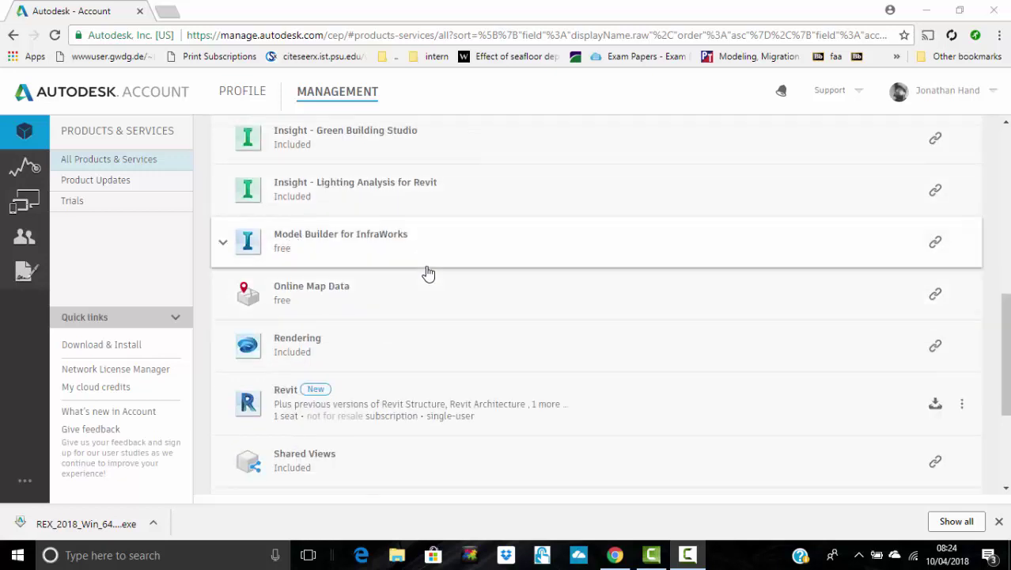
scroll(388, 317, "down", 2)
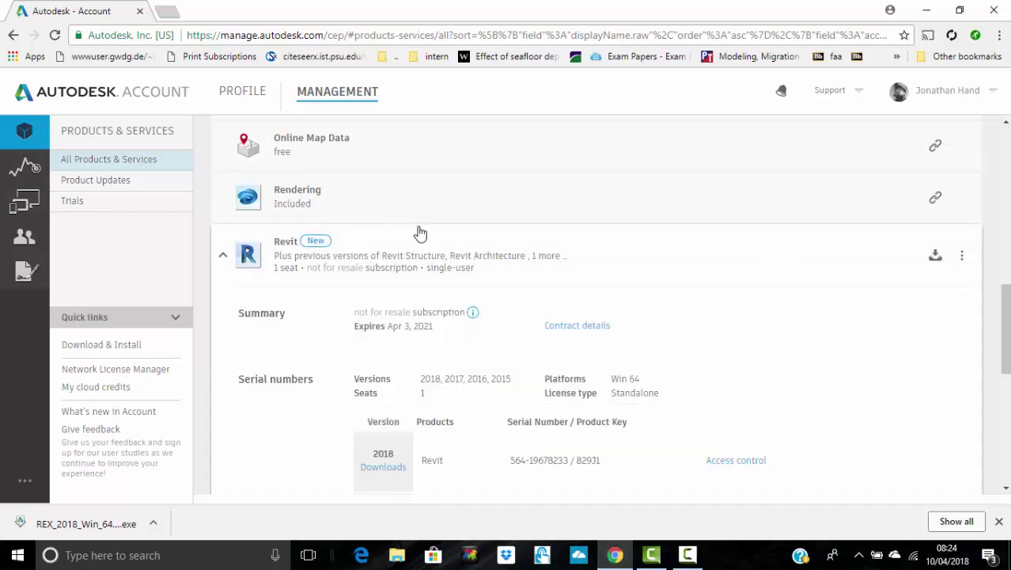
scroll(418, 230, "down", 1)
scroll(391, 228, "down", 2)
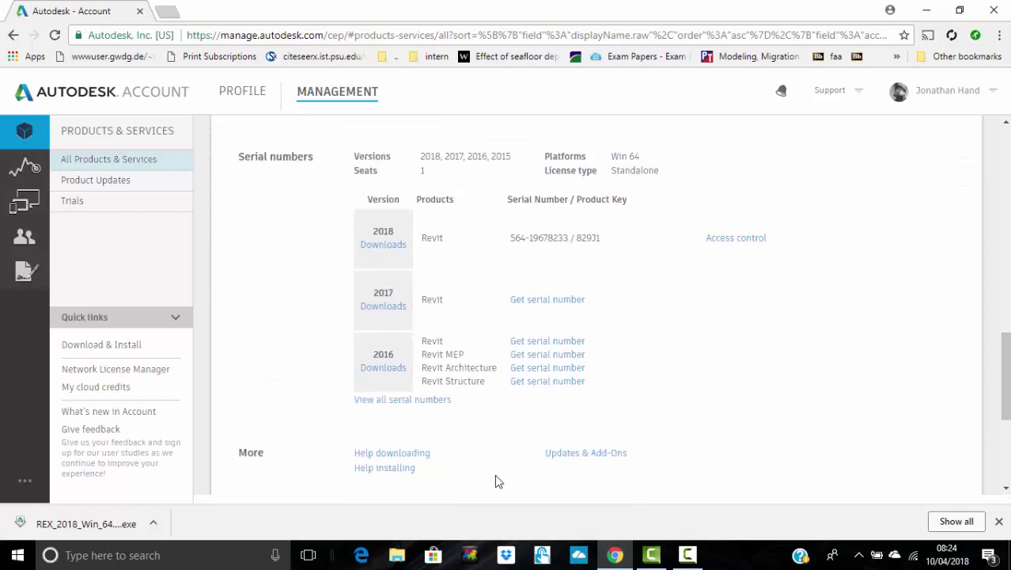
left_click(587, 455)
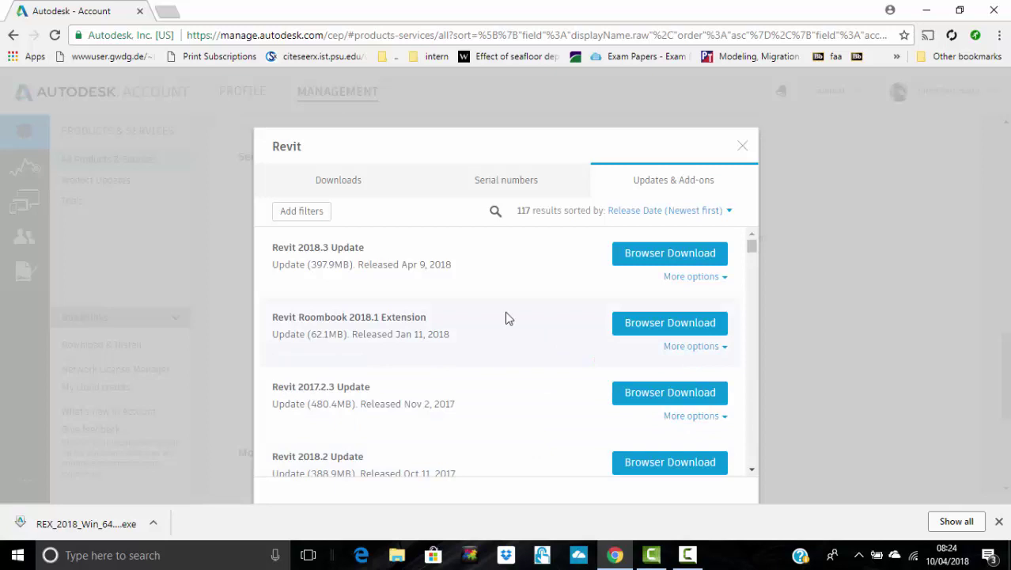
left_click(296, 212)
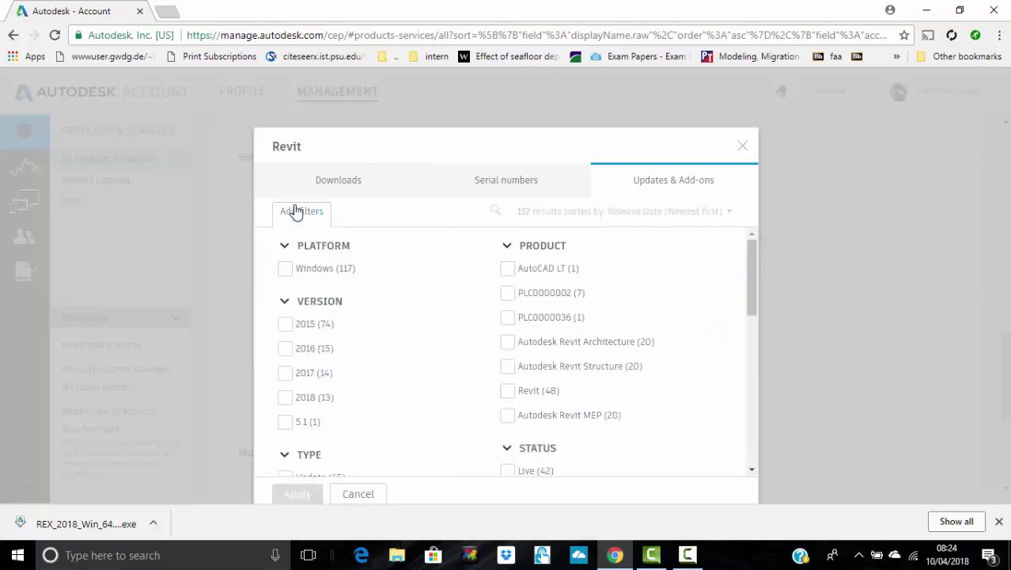
left_click(285, 397)
left_click(299, 495)
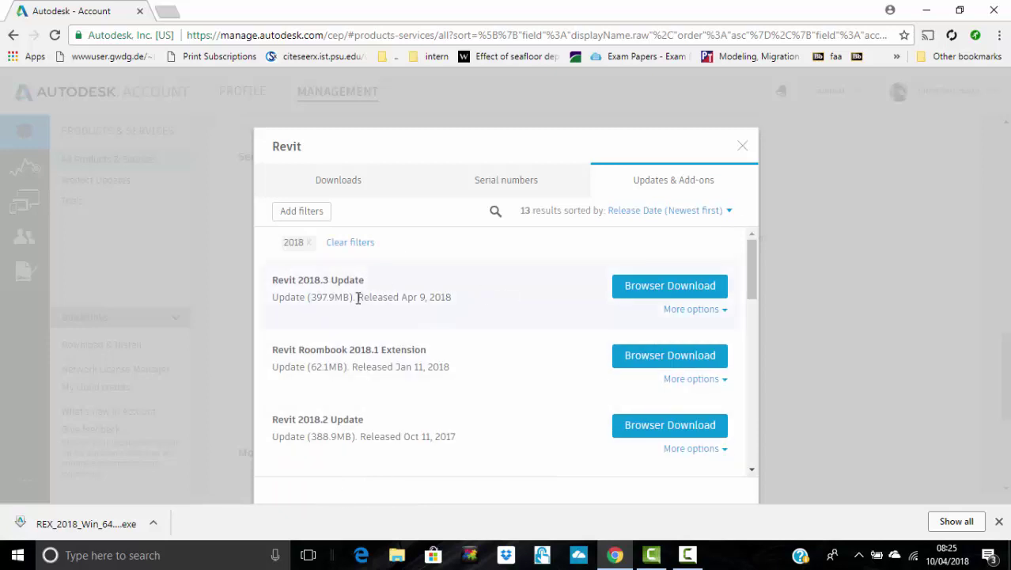
Download the Revit Extensions for Autodesk Revit 2018 installer and dismiss the download tip
scroll(357, 298, "down", 1)
scroll(360, 298, "down", 1)
scroll(360, 298, "down", 1)
scroll(362, 297, "down", 1)
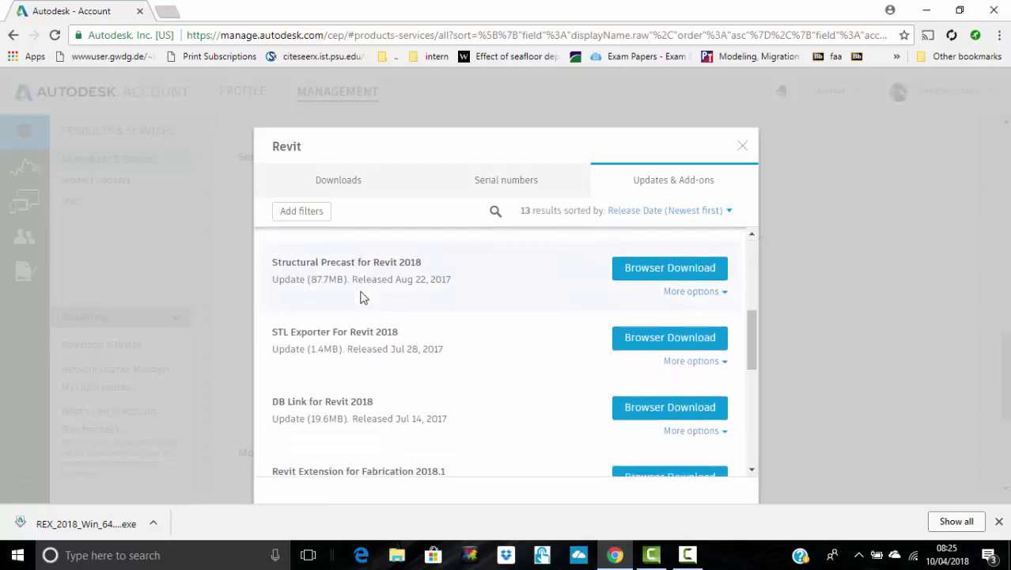
scroll(360, 297, "down", 1)
scroll(348, 308, "down", 1)
scroll(358, 347, "down", 1)
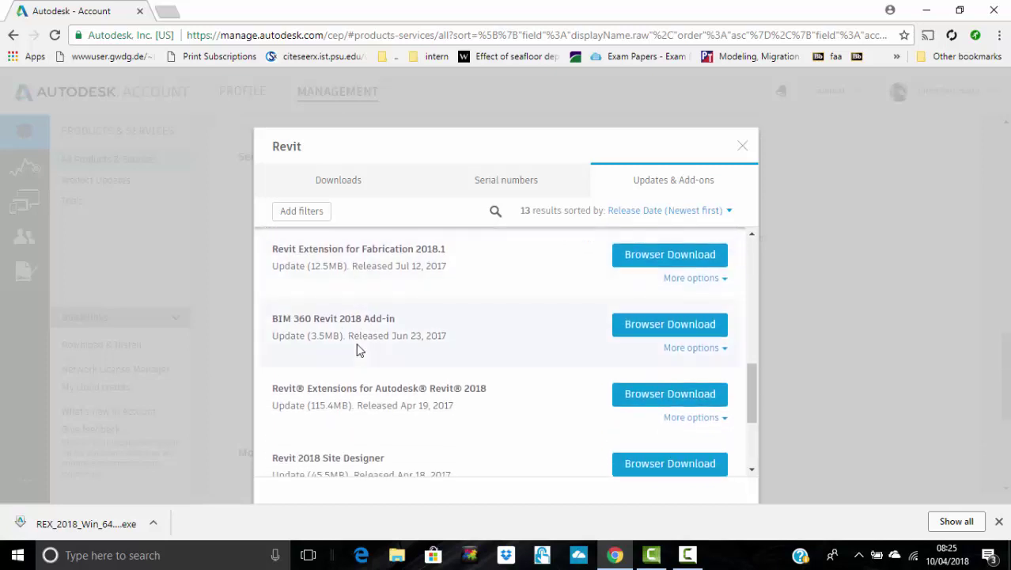
scroll(356, 348, "down", 1)
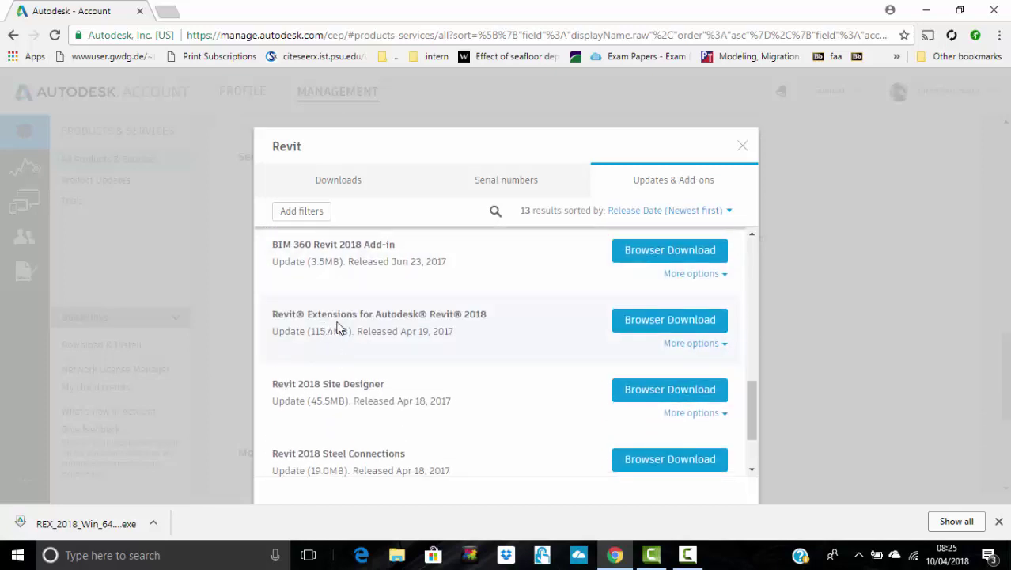
left_click(639, 327)
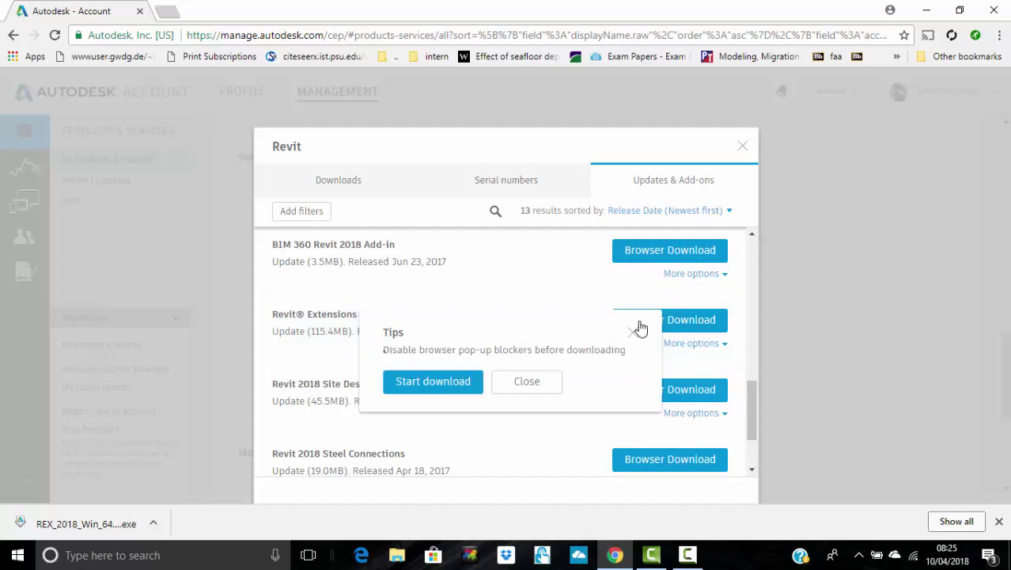
left_click(528, 386)
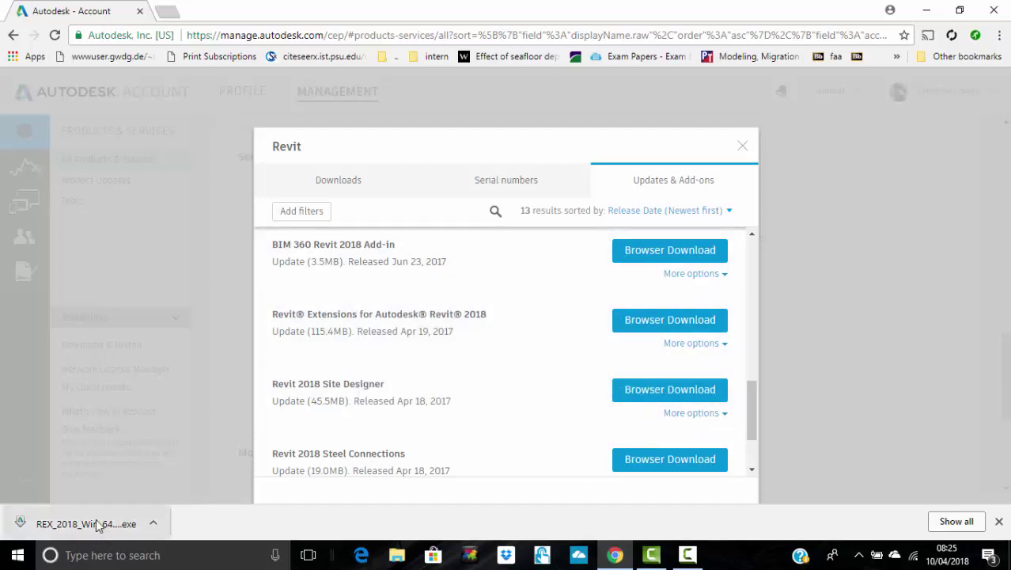
Run the downloaded Revit Extensions package and extract it into C:\Autodesk\
left_click(156, 527)
left_click(179, 428)
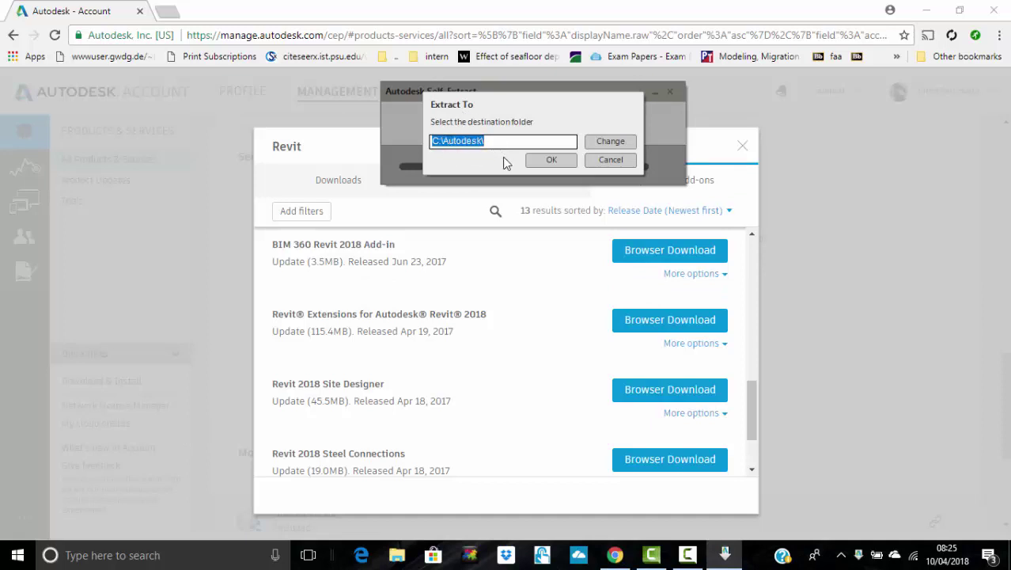
left_click(546, 159)
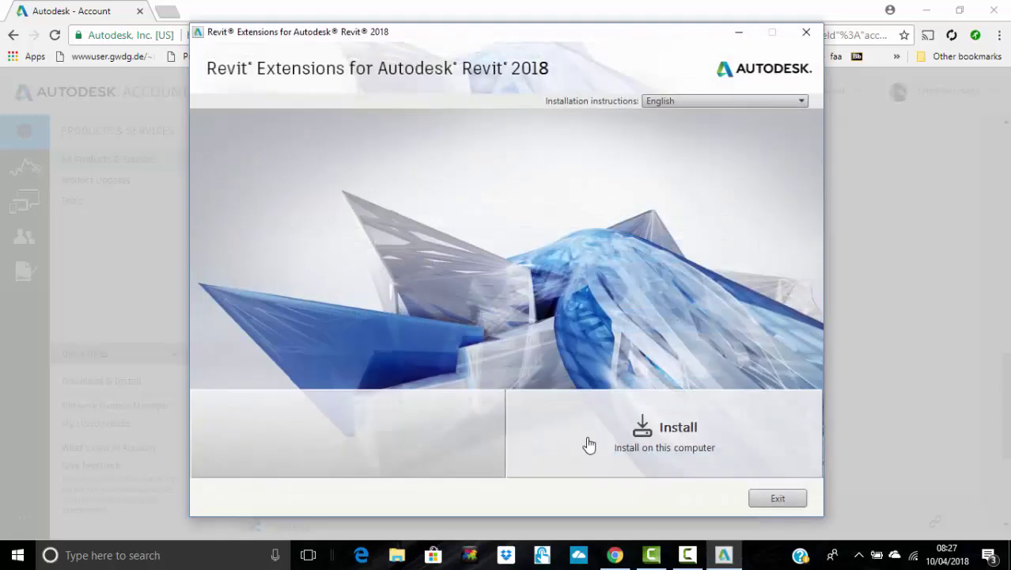
Accept the licence, install Revit Extensions for Autodesk Revit 2018, and finish the installer
left_click(627, 432)
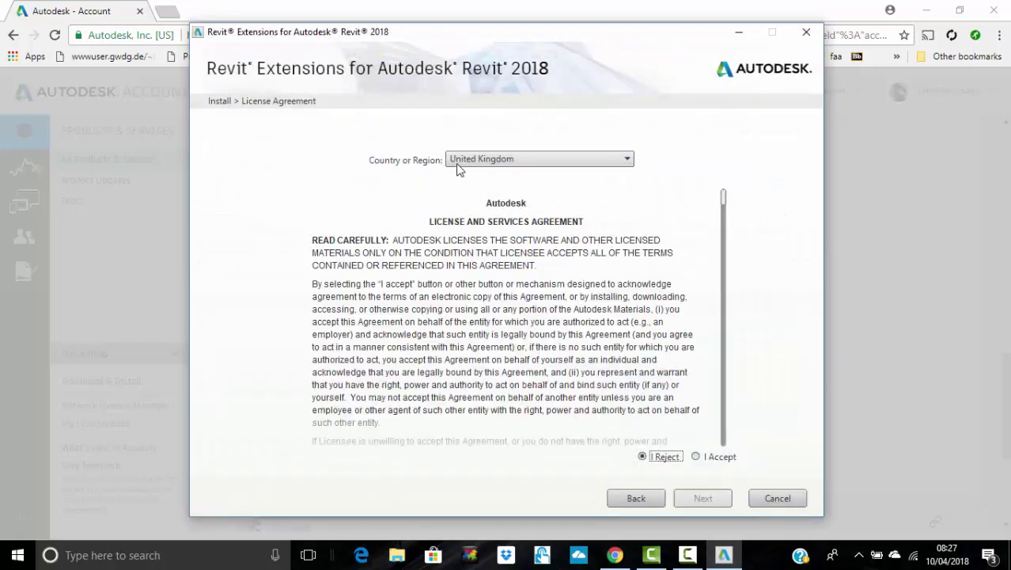
left_click(711, 458)
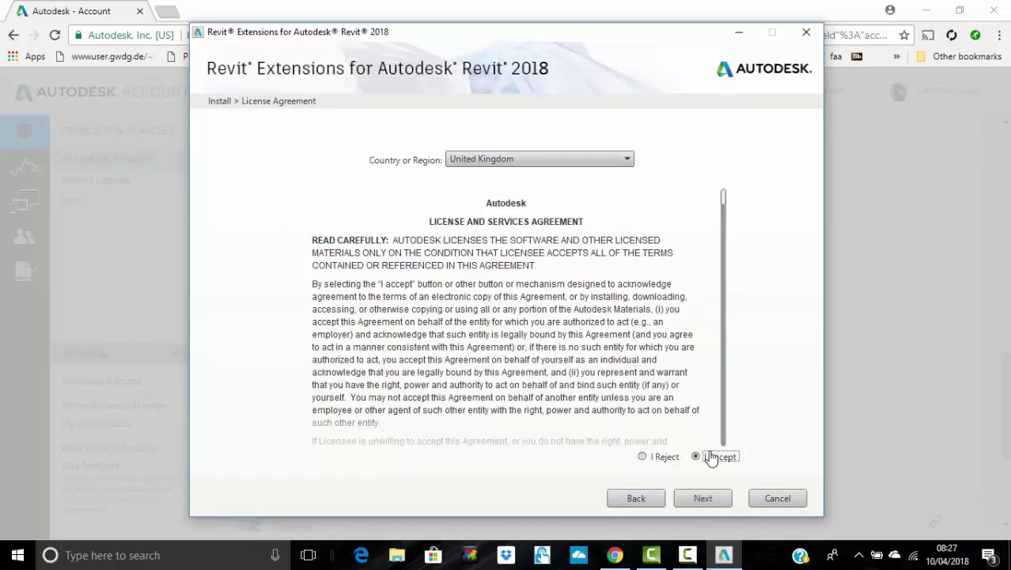
left_click(703, 496)
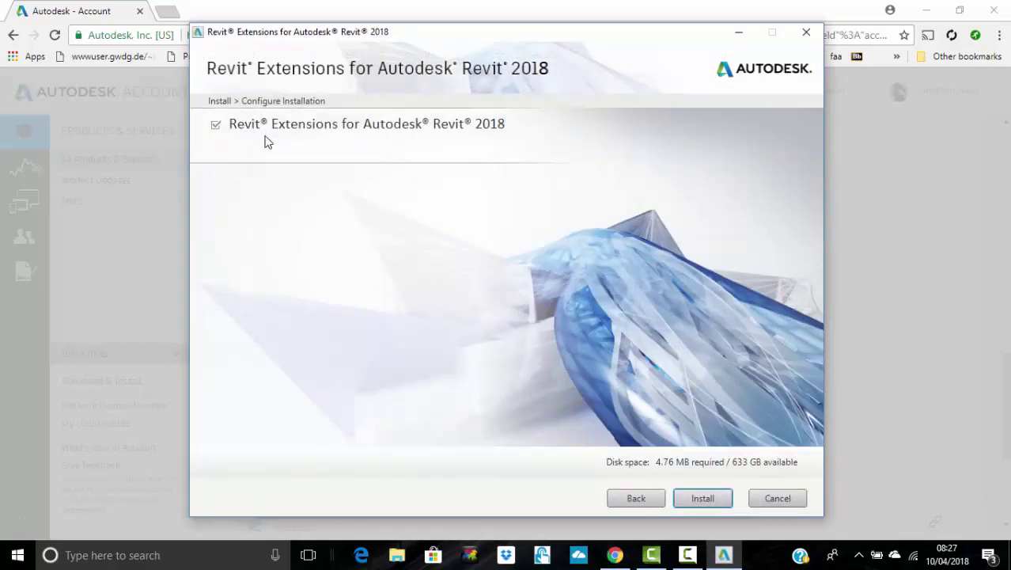
left_click(713, 503)
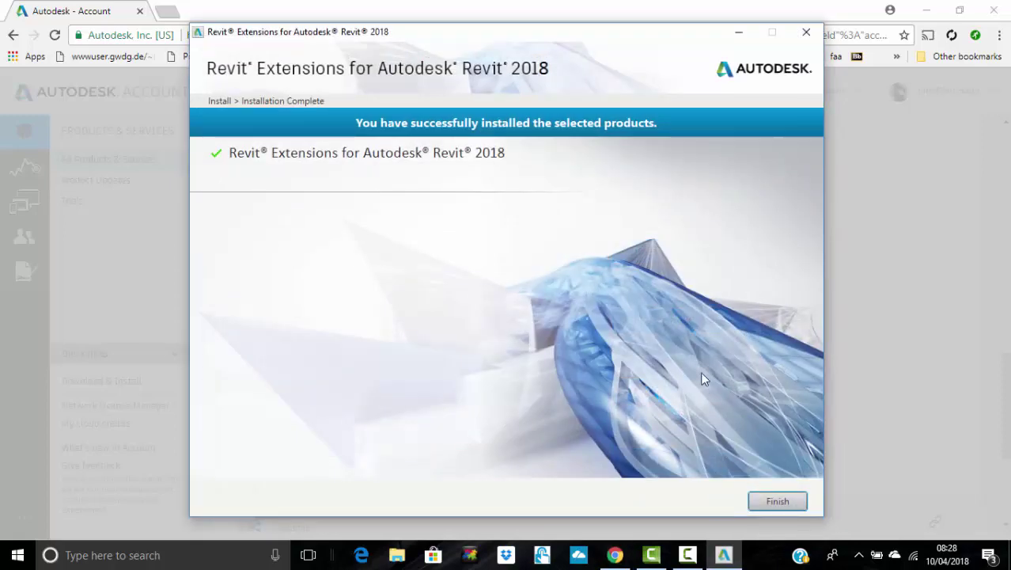
left_click(769, 500)
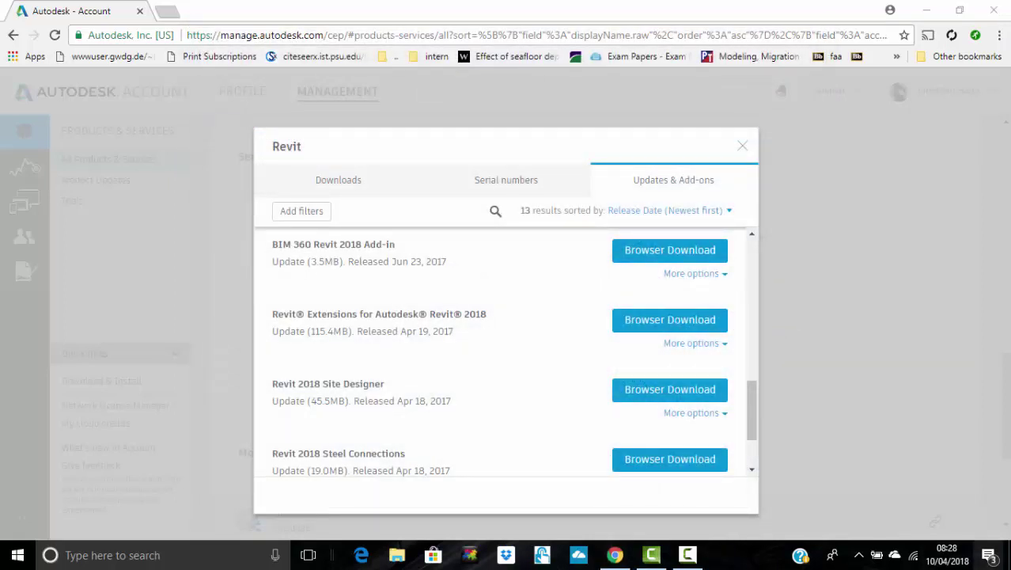
Reveal the Windows desktop and launch Revit 2018 from its desktop shortcut
right_click(755, 562)
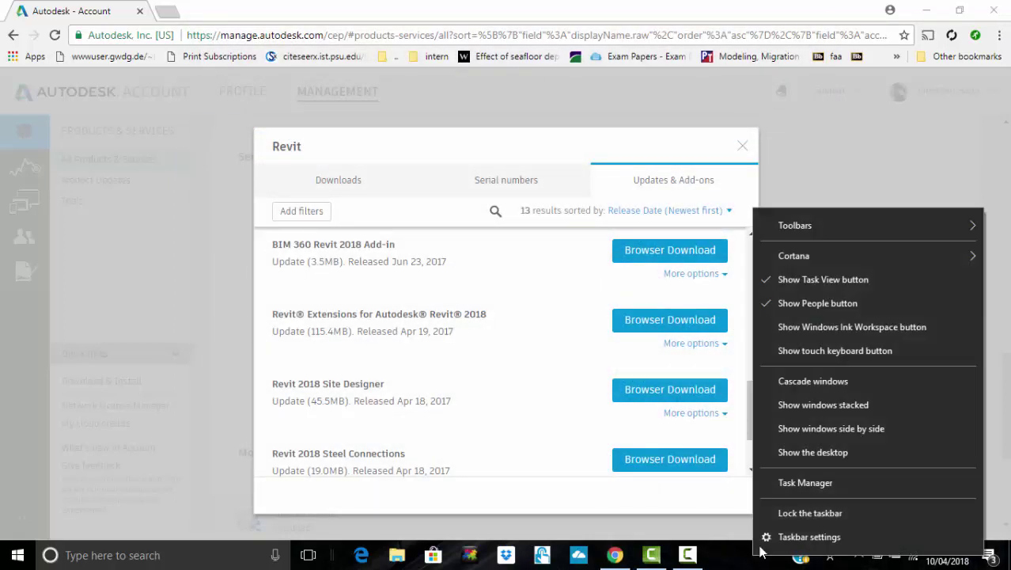
left_click(794, 449)
left_click(529, 467)
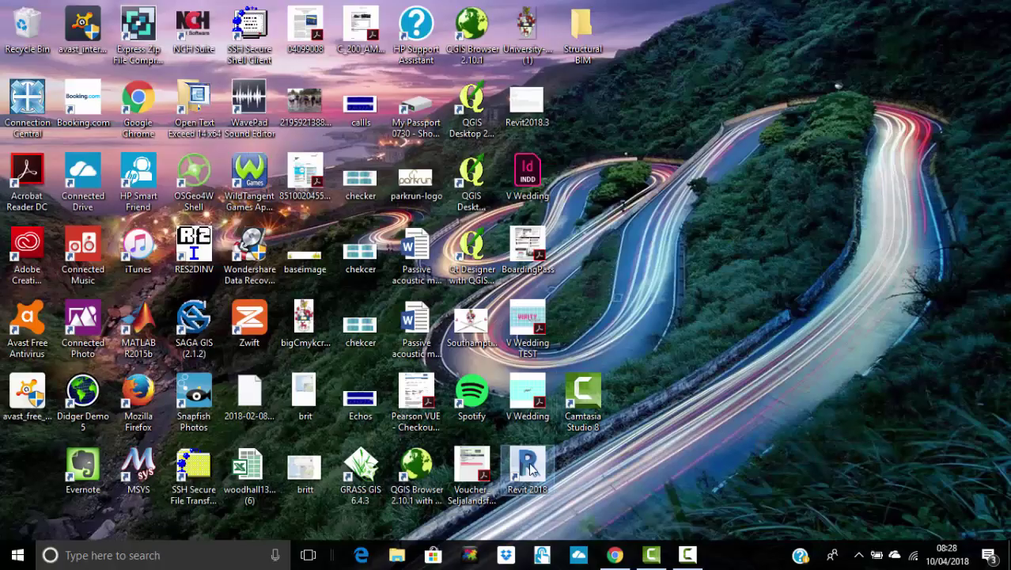
double_click(529, 467)
mouse_move(614, 554)
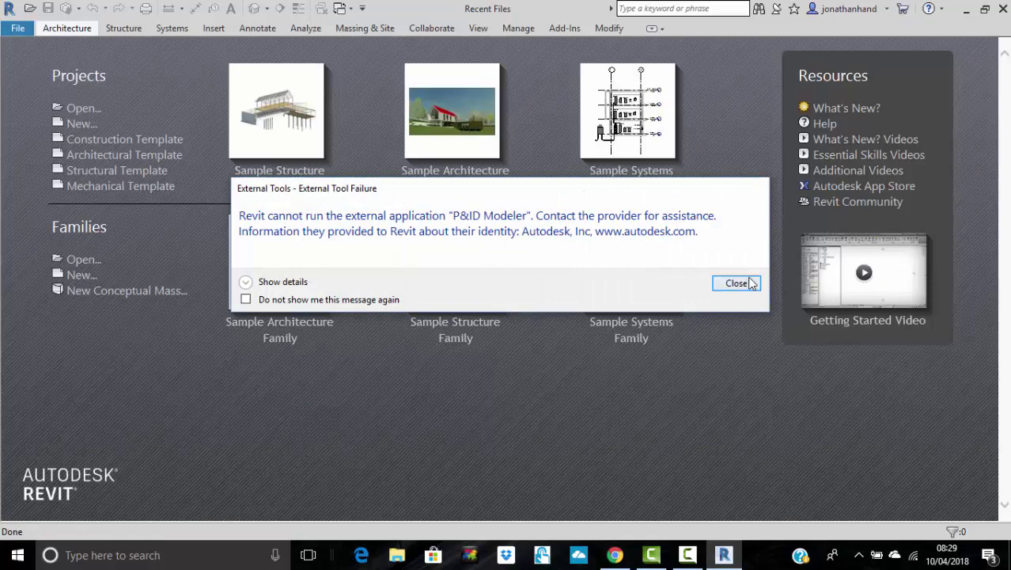
Close the P&ID Modeler external tool failure message and open Project1 from the Projects list
left_click(736, 283)
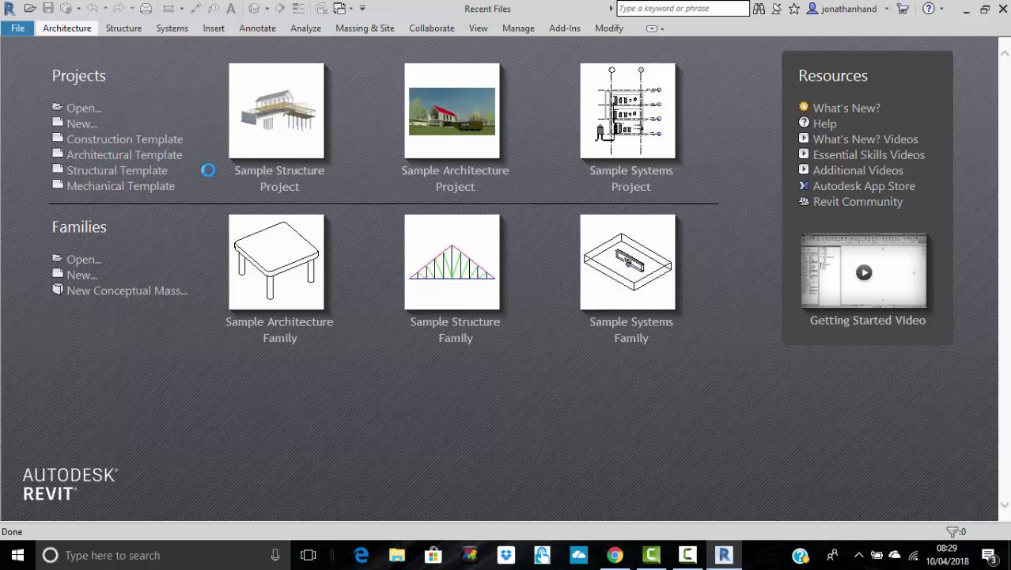
left_click(125, 172)
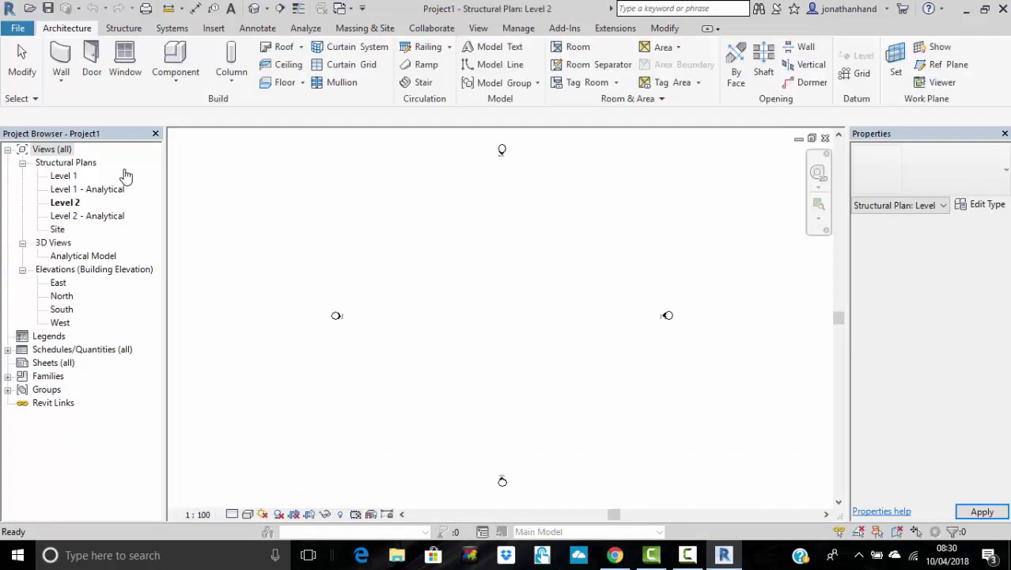
Show the Extensions ribbon and inspect its Reinforcement and Tools dropdown commands
left_click(611, 32)
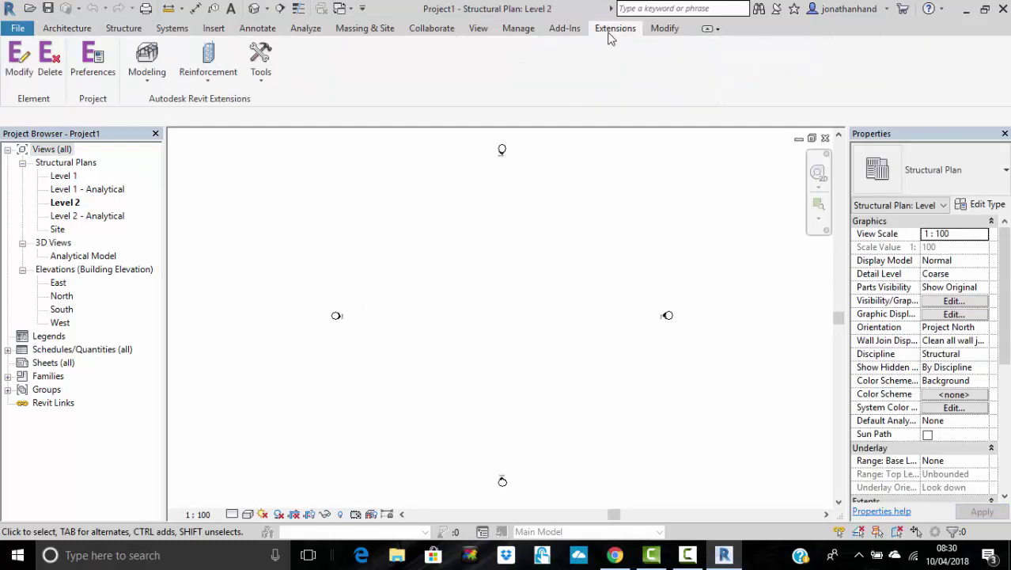
left_click(209, 91)
left_click(269, 89)
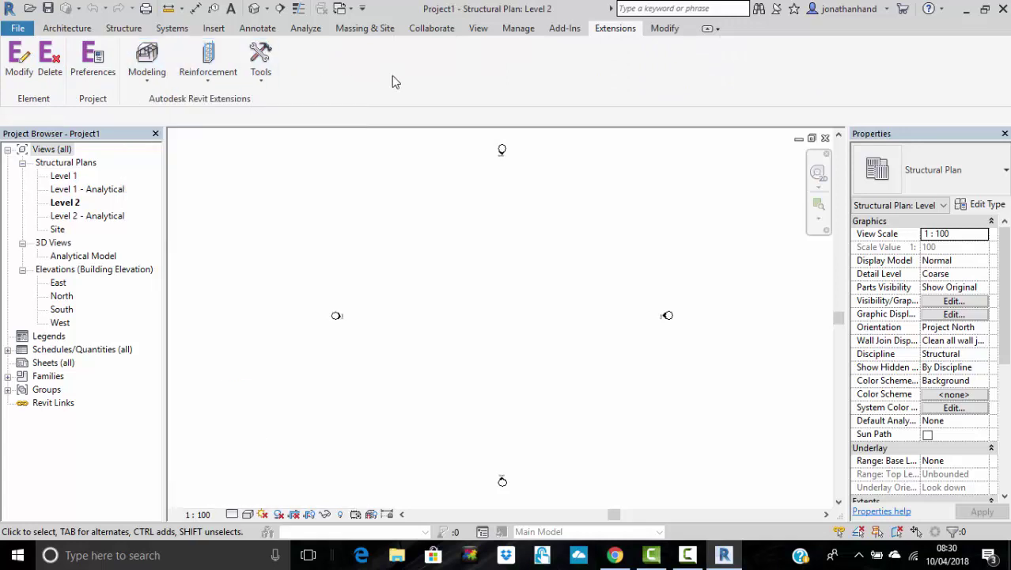